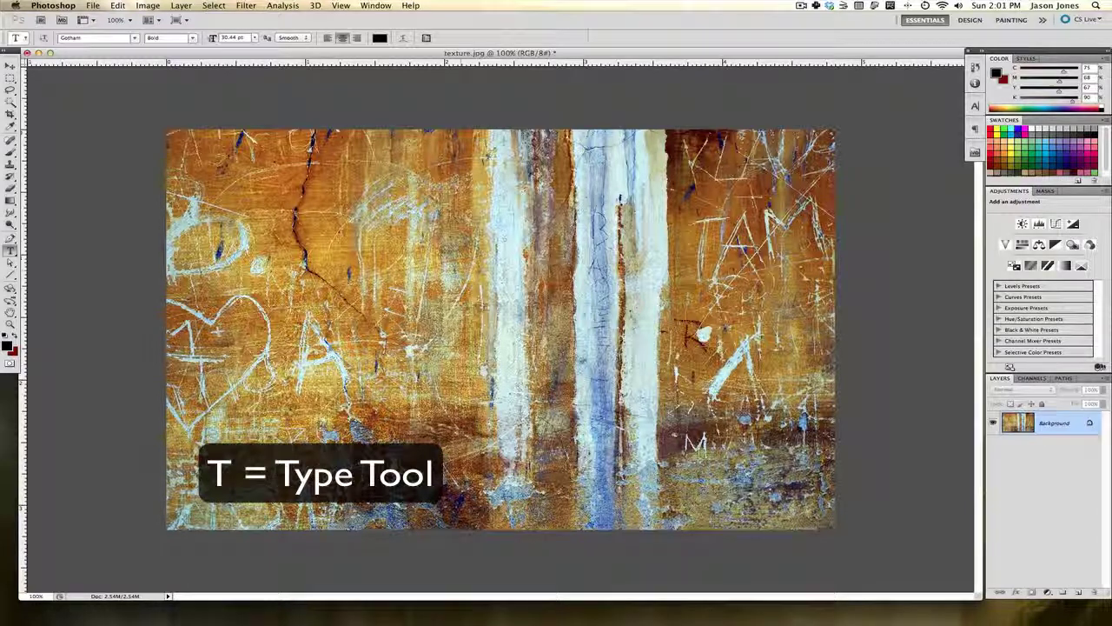
Type 'AWESOME TEXT' on the canvas, enlarge it to span the image, and move it toward the centre.
click(904, 313)
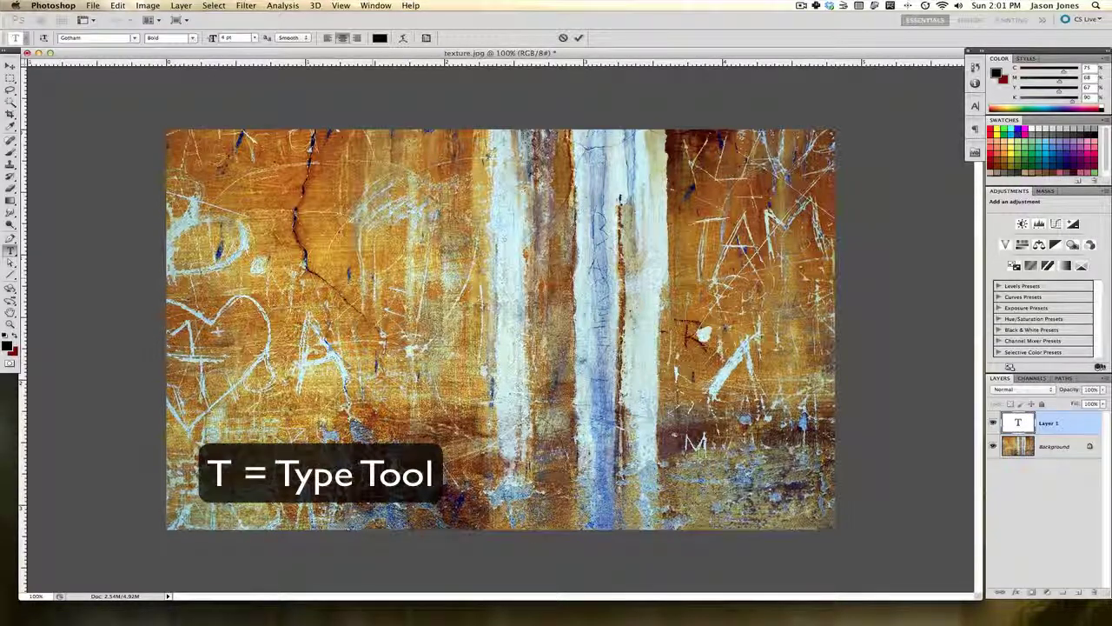
text(AWESOME)
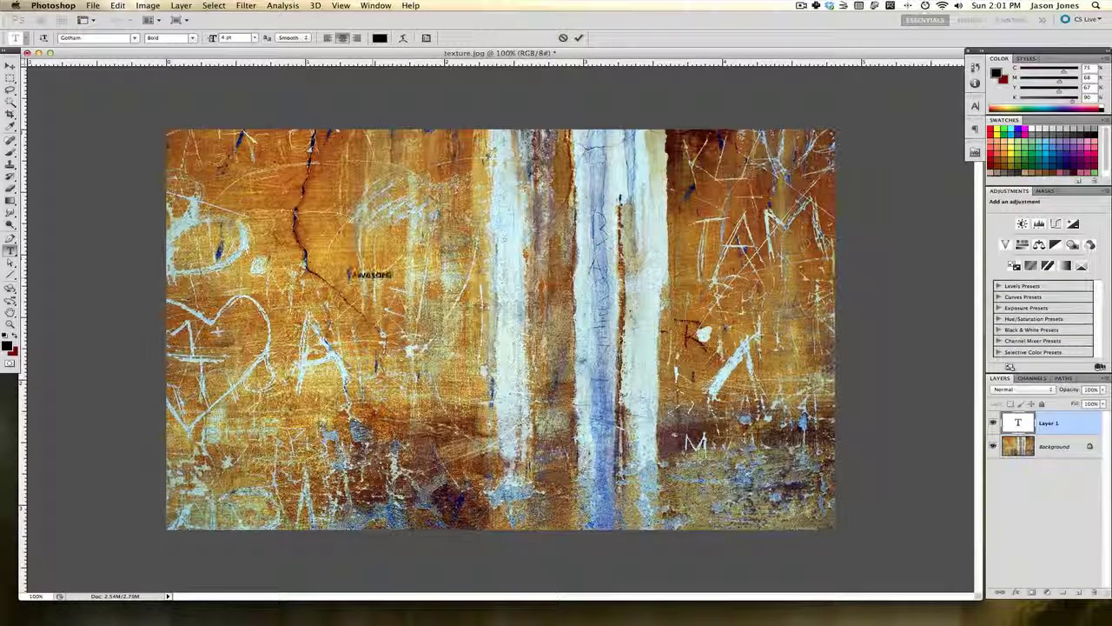
text( TEXT)
click(11, 66)
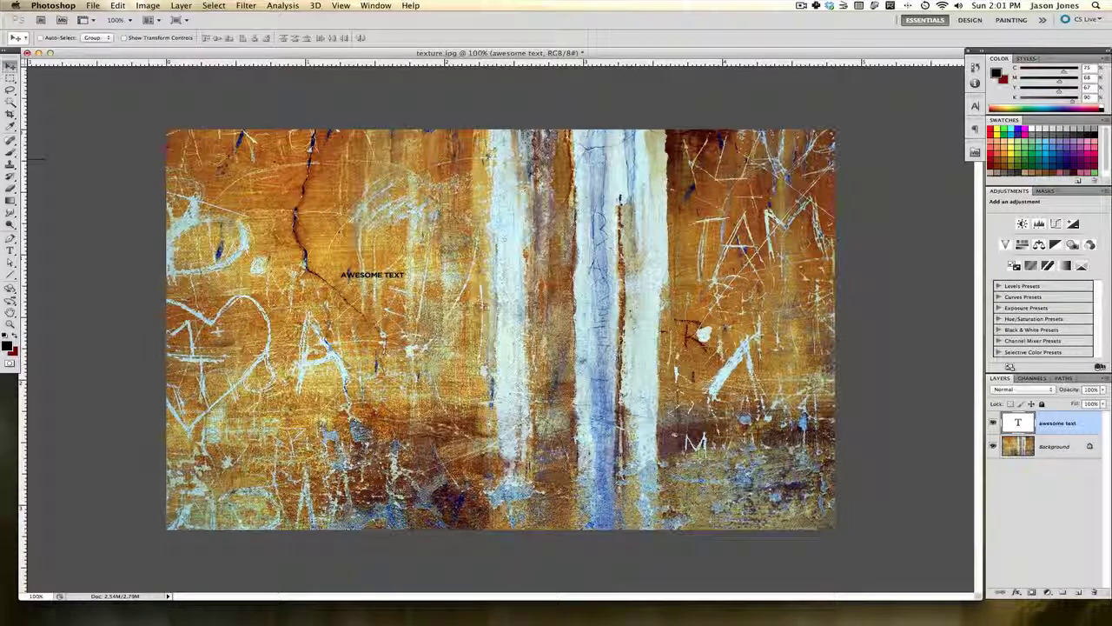
key(super+t)
drag(405, 280, 776, 316)
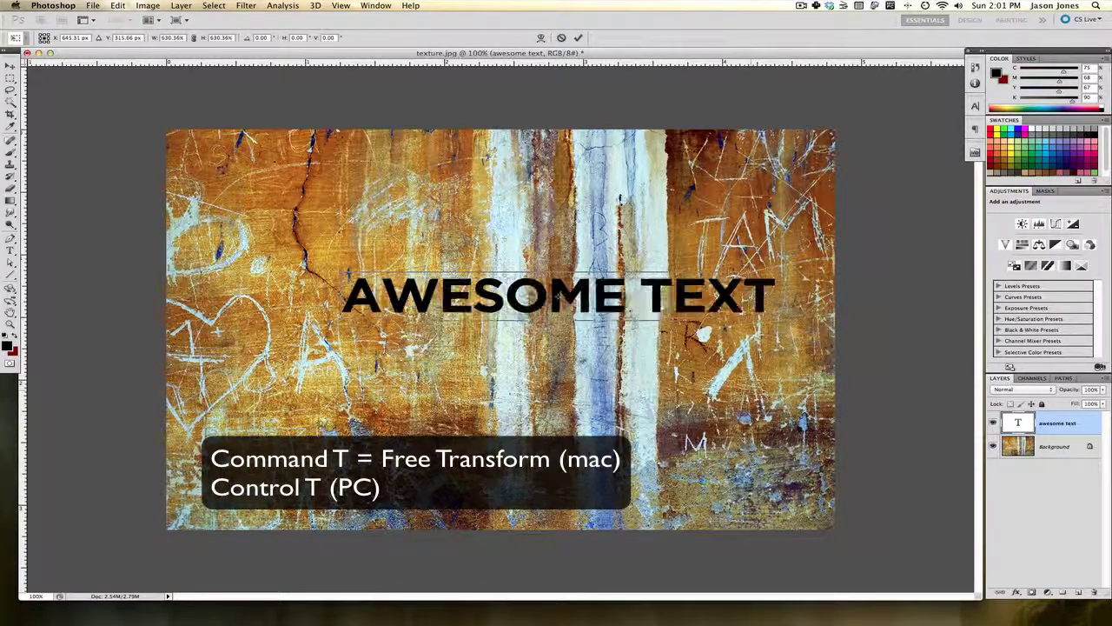
key(Return)
drag(618, 296, 520, 331)
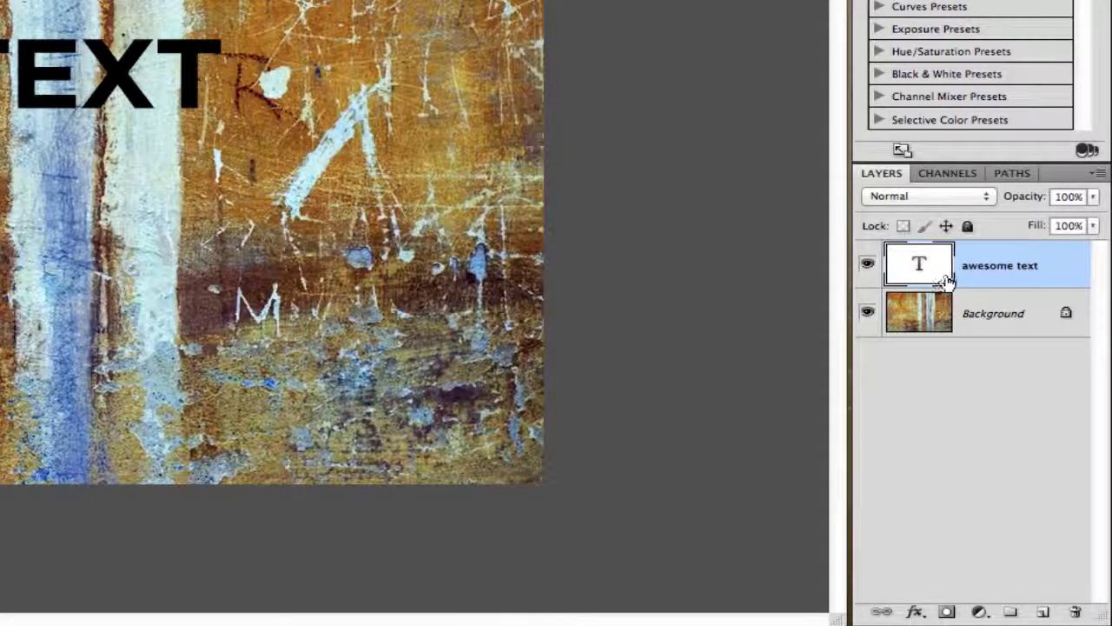
Add a blank mask to the text layer, copy the whole Background texture, and delete the stray duplicate.
click(945, 612)
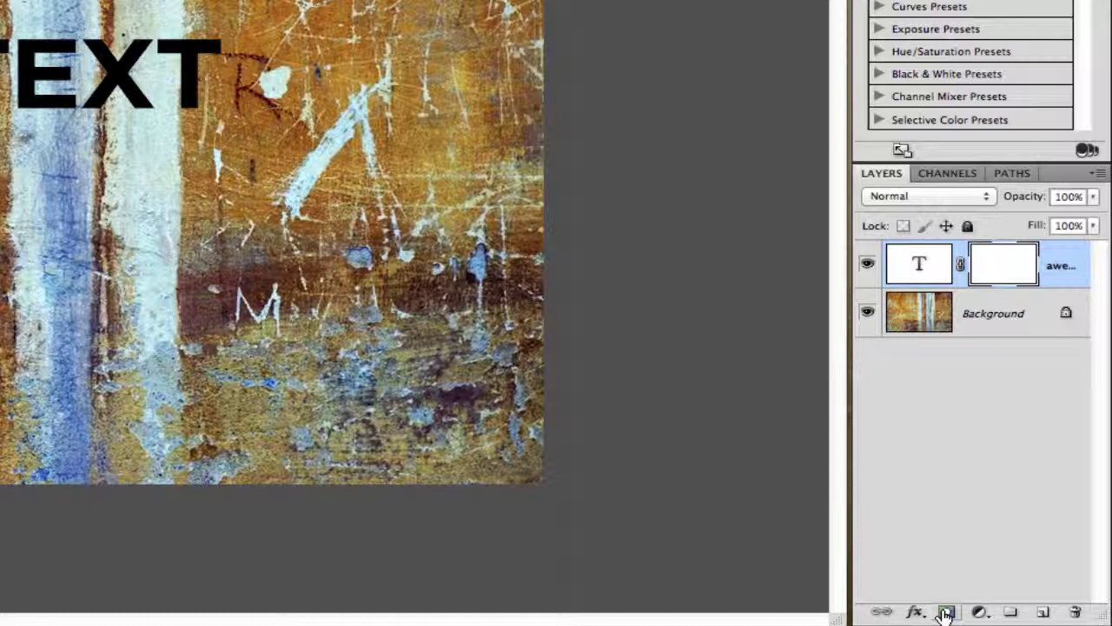
click(909, 316)
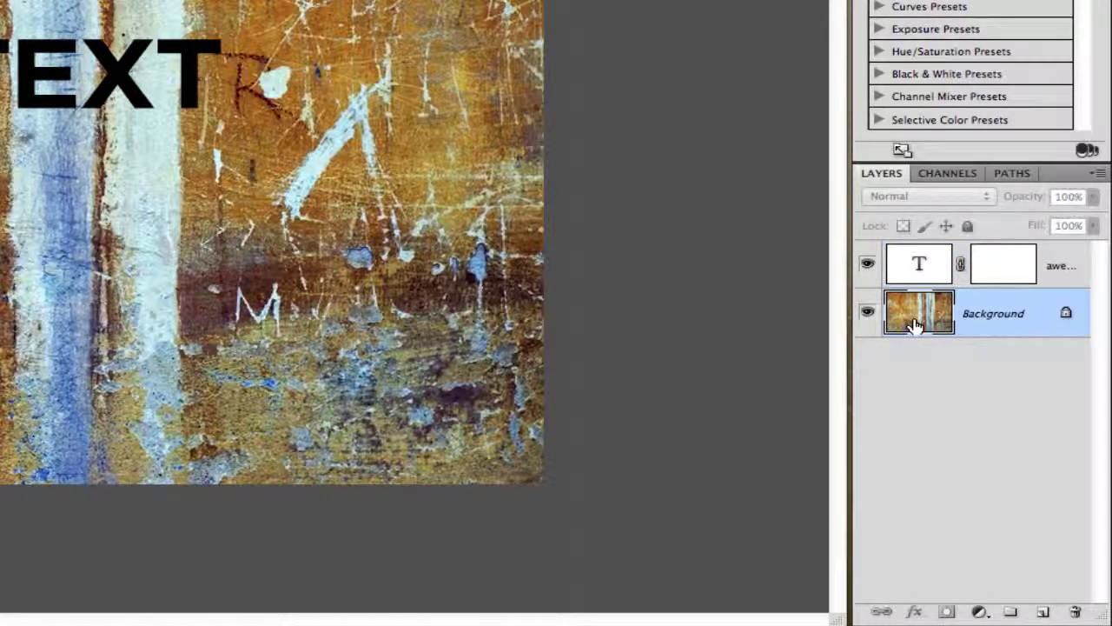
key(super+a)
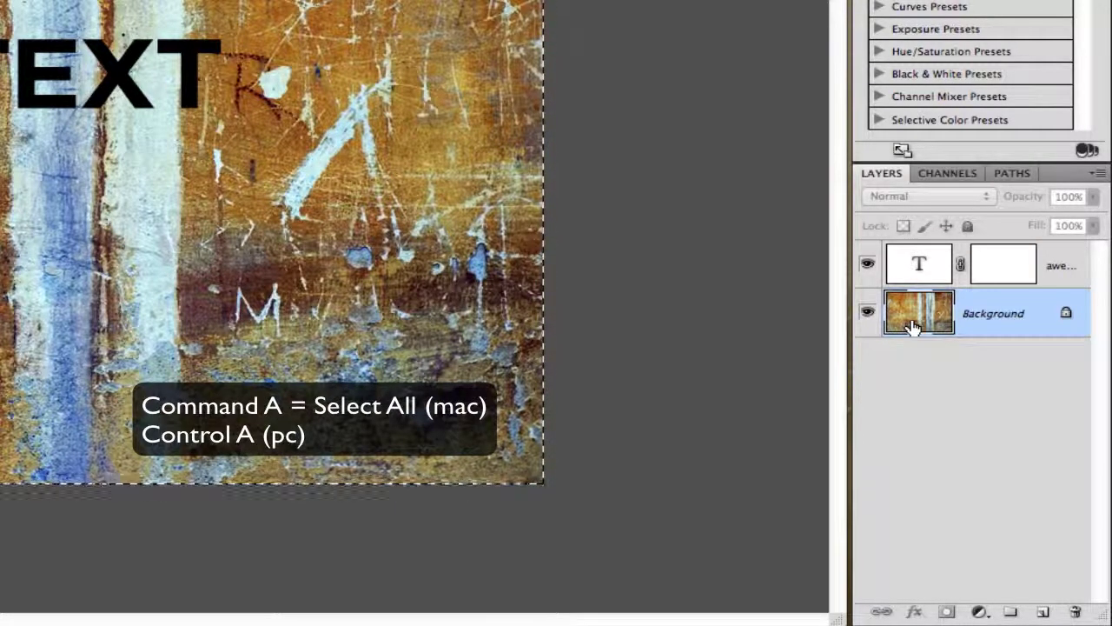
key(super+c)
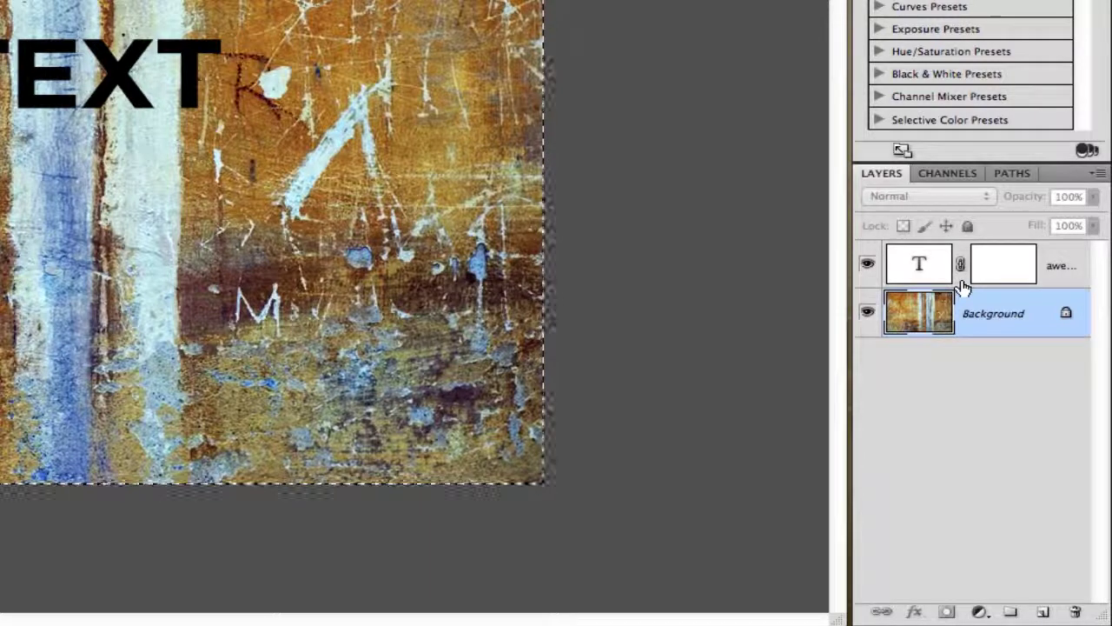
key(super+d)
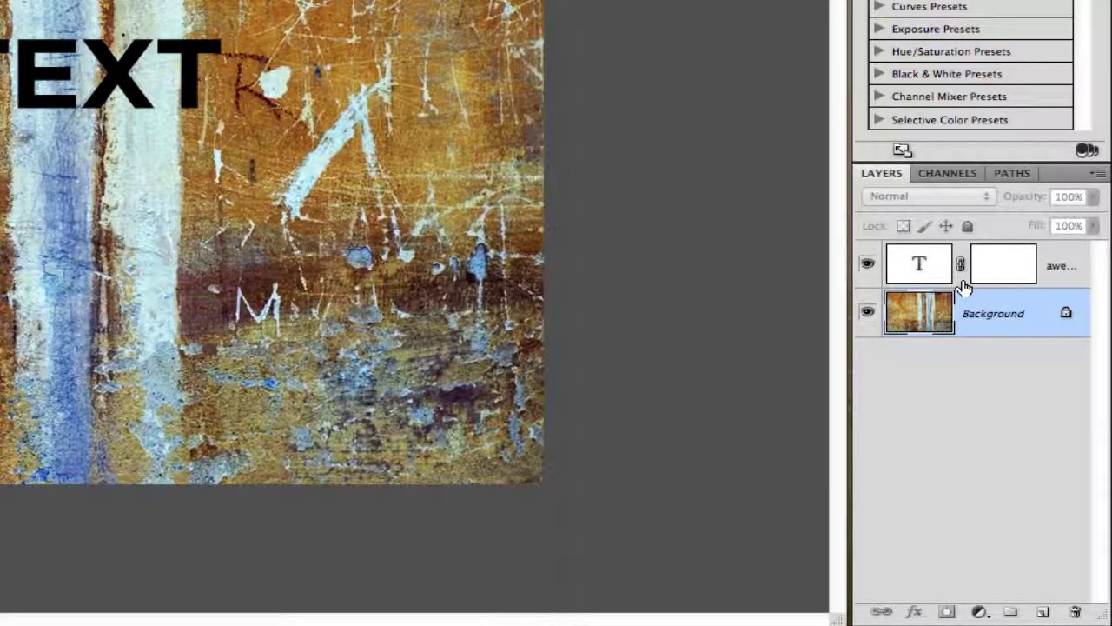
key(super+j)
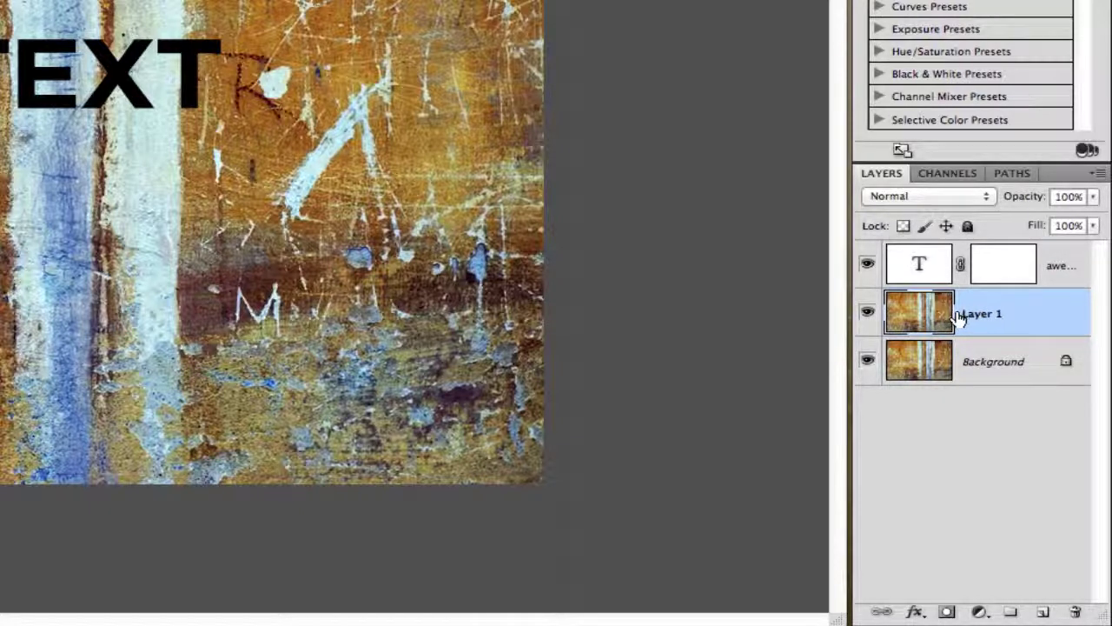
drag(1002, 315, 1075, 612)
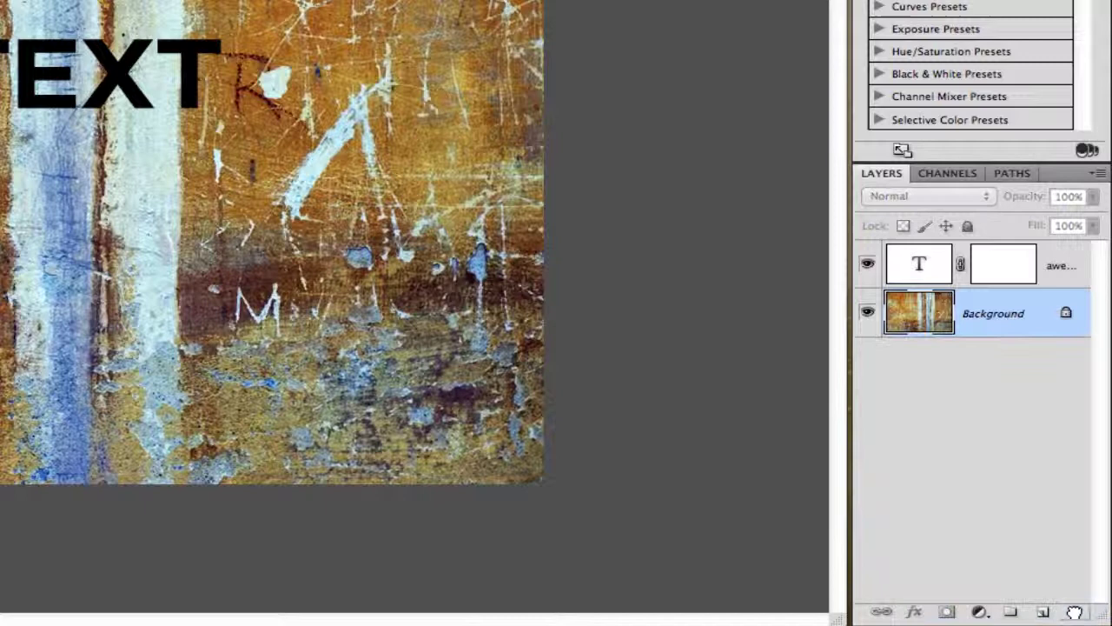
Paste the copied wall texture into the AWESOME TEXT layer mask, then deselect.
alt+click(1010, 267)
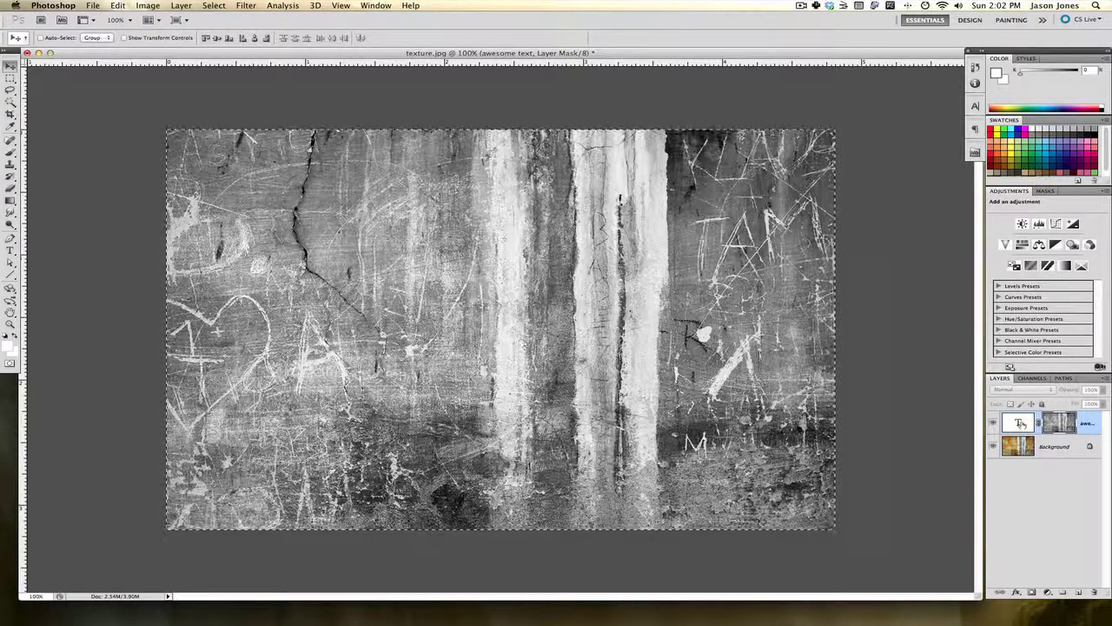
click(1020, 423)
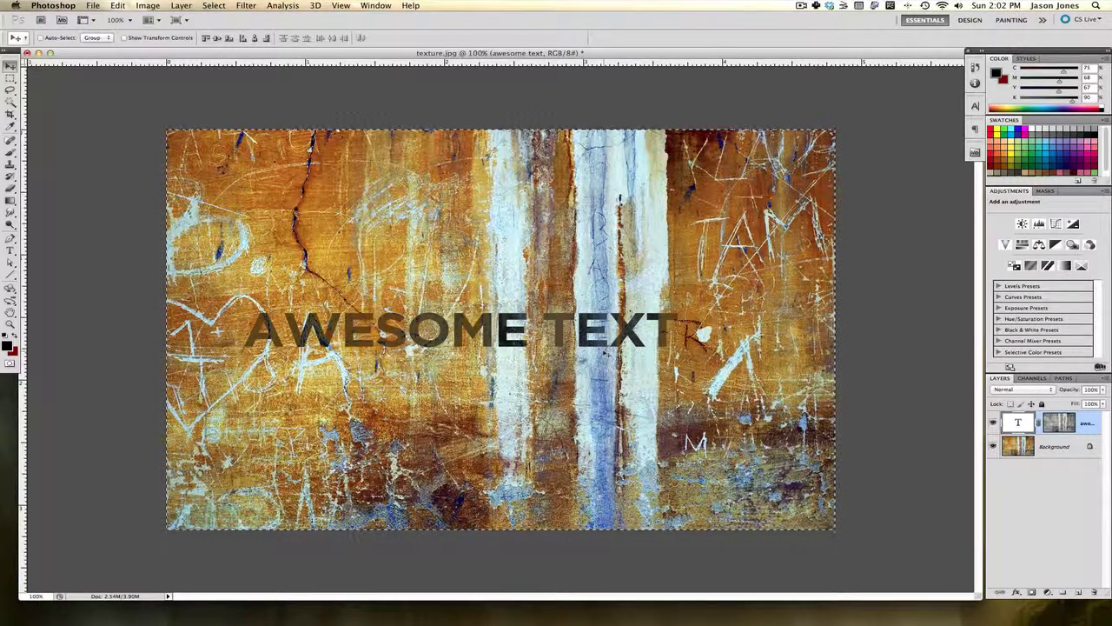
key(super+d)
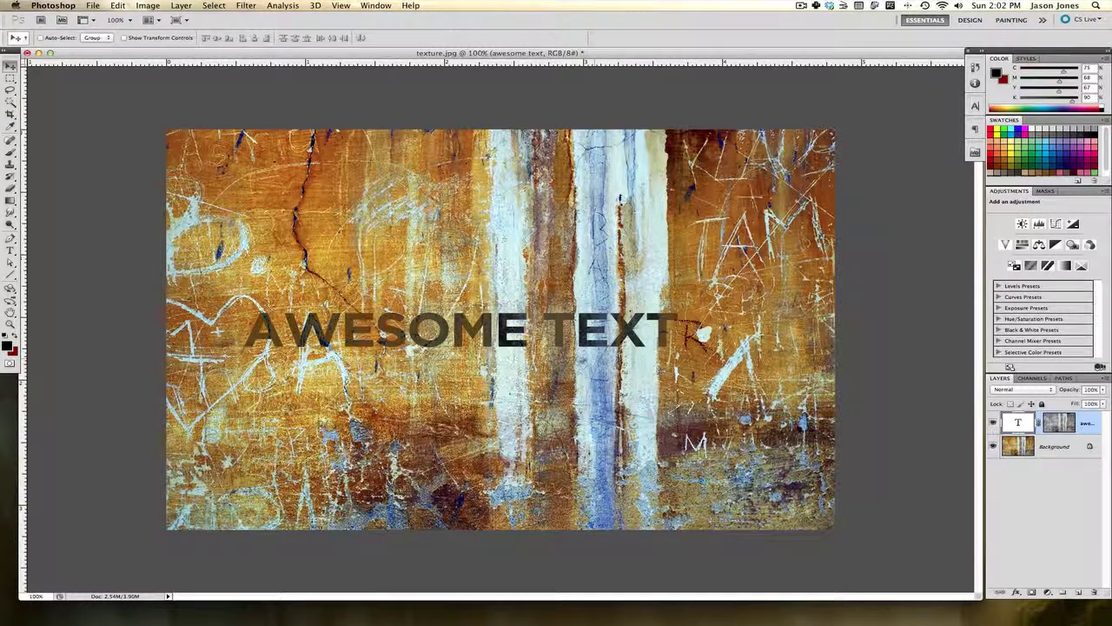
Apply Levels to the text layer mask with input values 25, 0.77 and 211.
click(1059, 422)
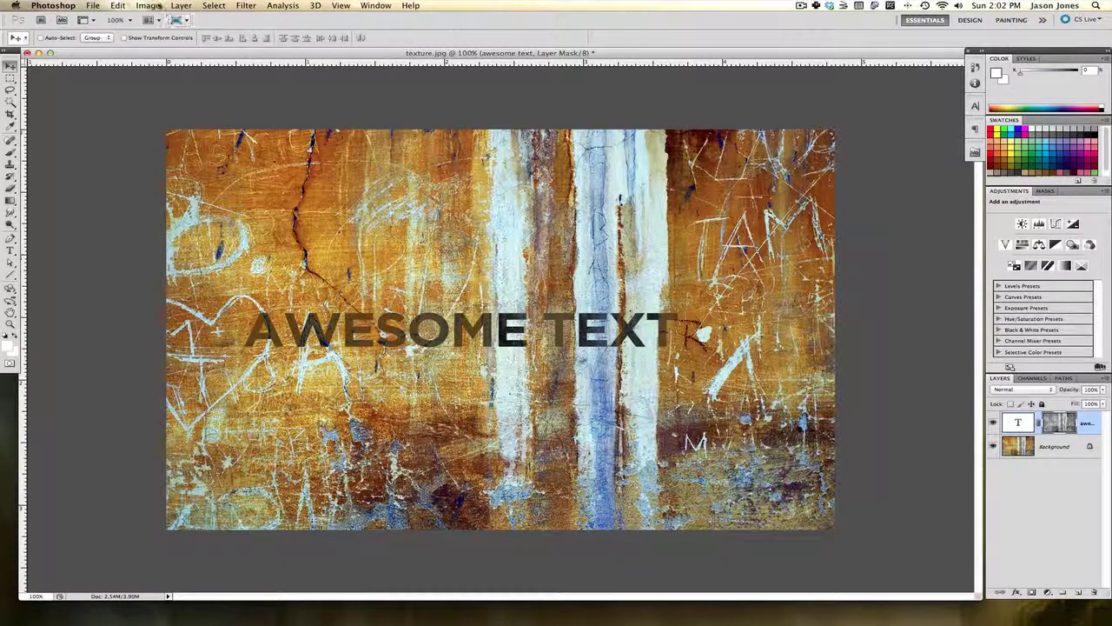
click(148, 5)
mouse_move(172, 39)
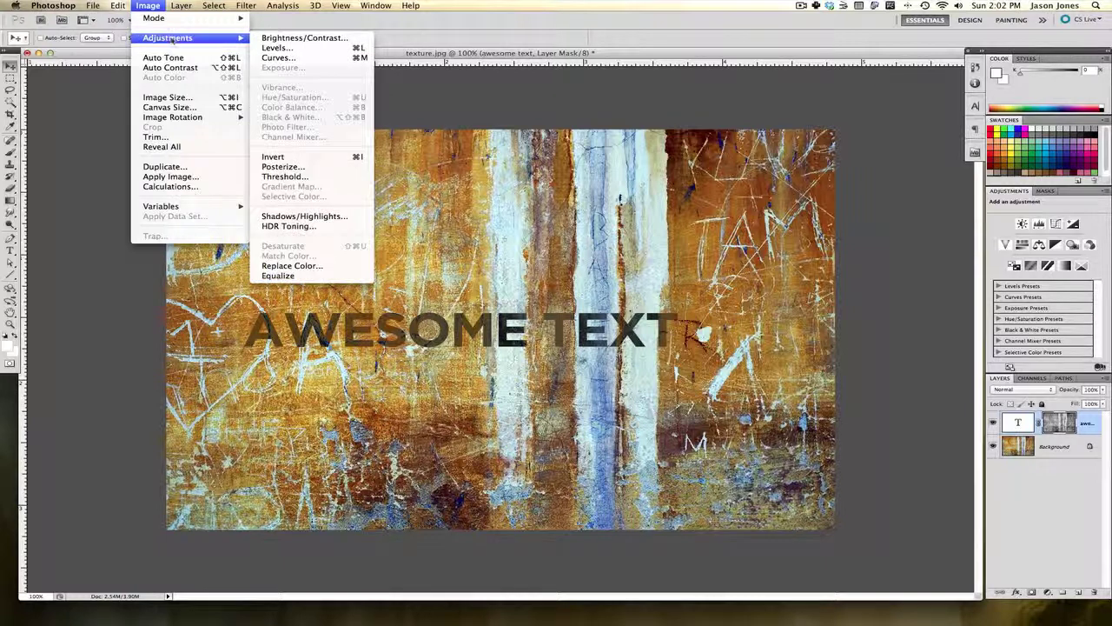
click(263, 48)
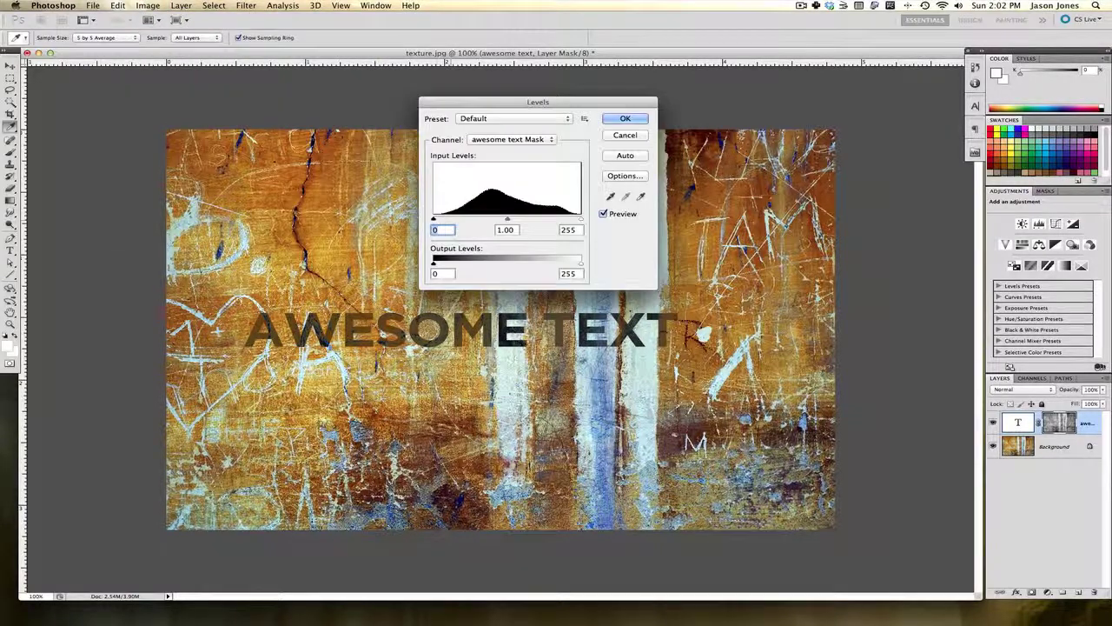
drag(433, 220, 443, 220)
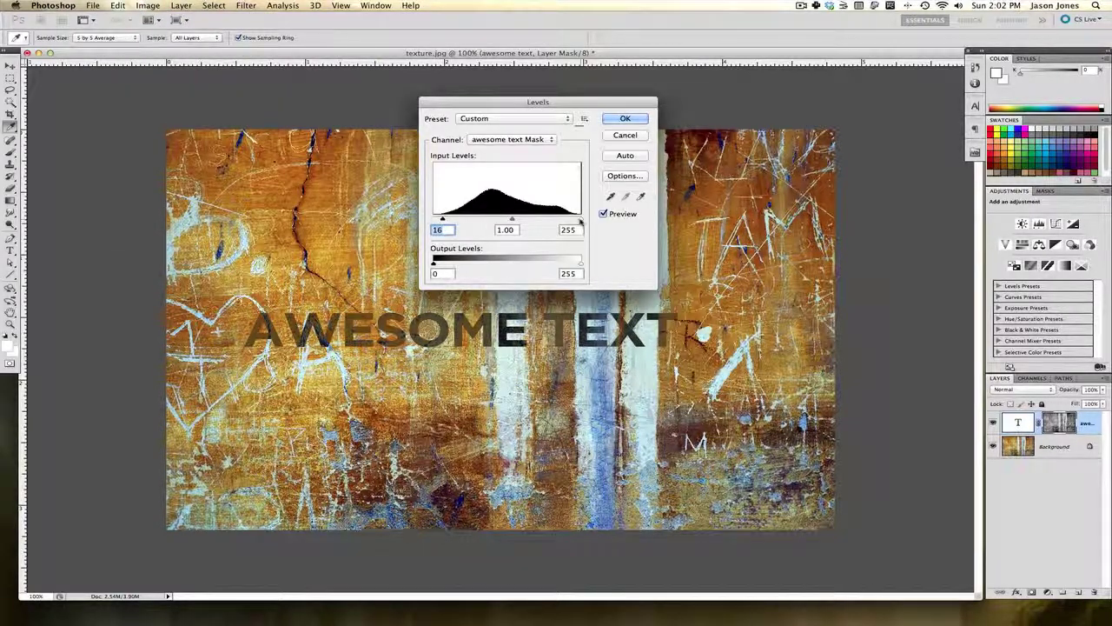
drag(580, 219, 448, 221)
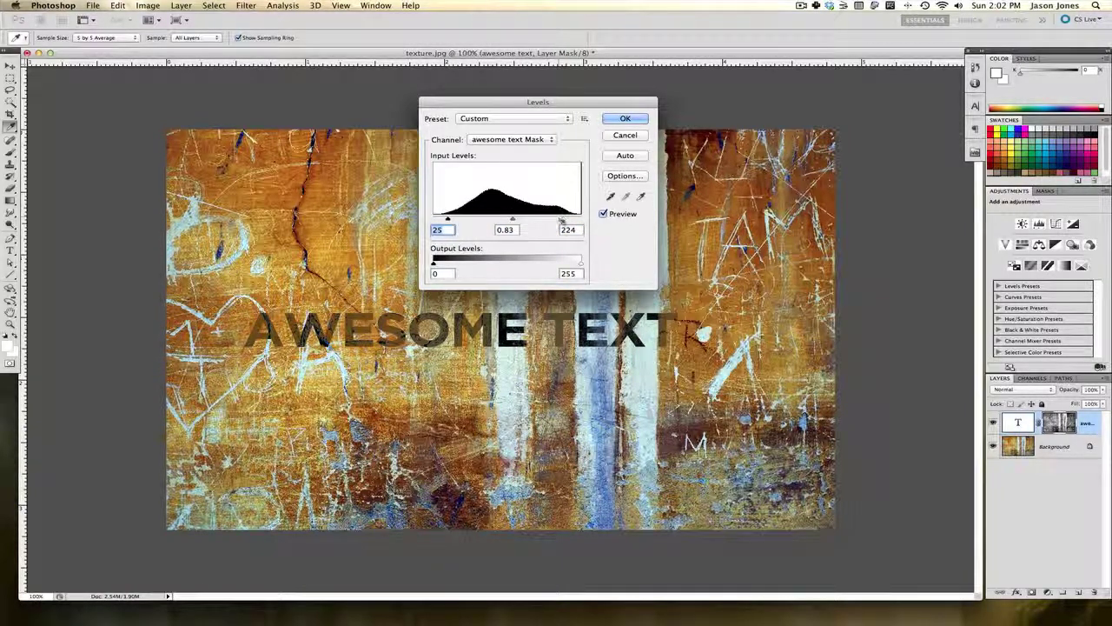
drag(561, 222, 511, 220)
click(511, 220)
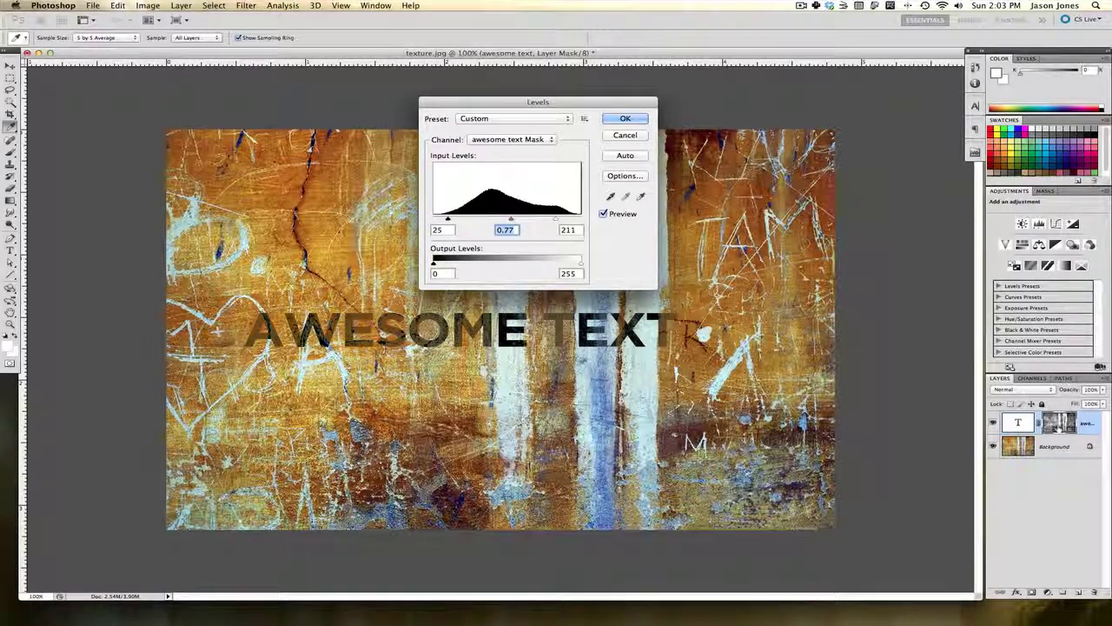
click(626, 119)
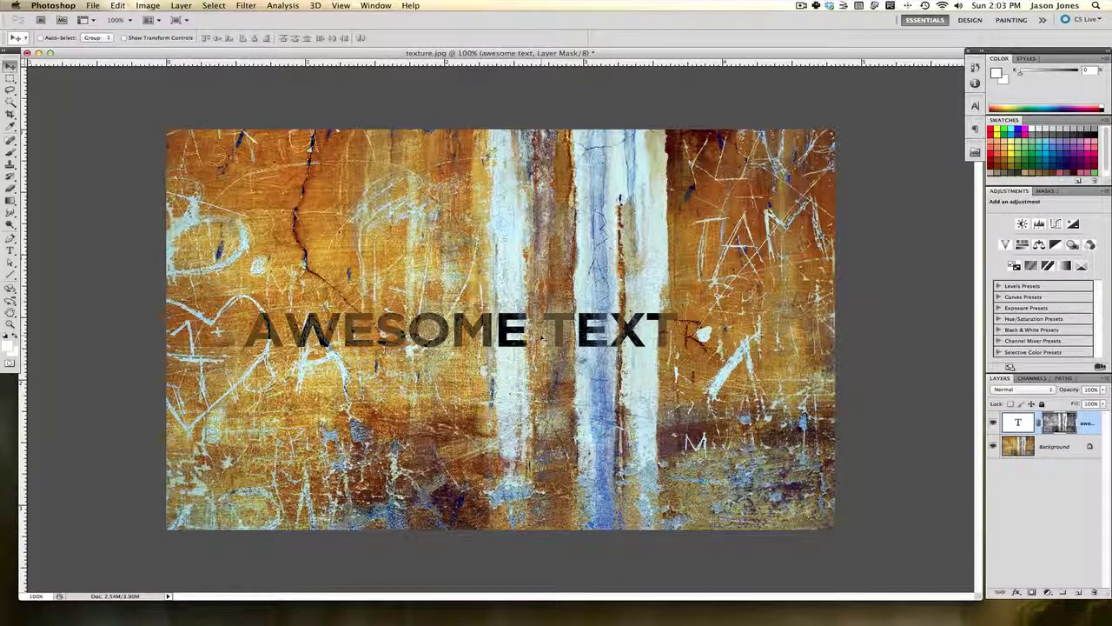
Edit the AWESOME TEXT wording with the Type tool and commit the change.
key(t)
click(541, 341)
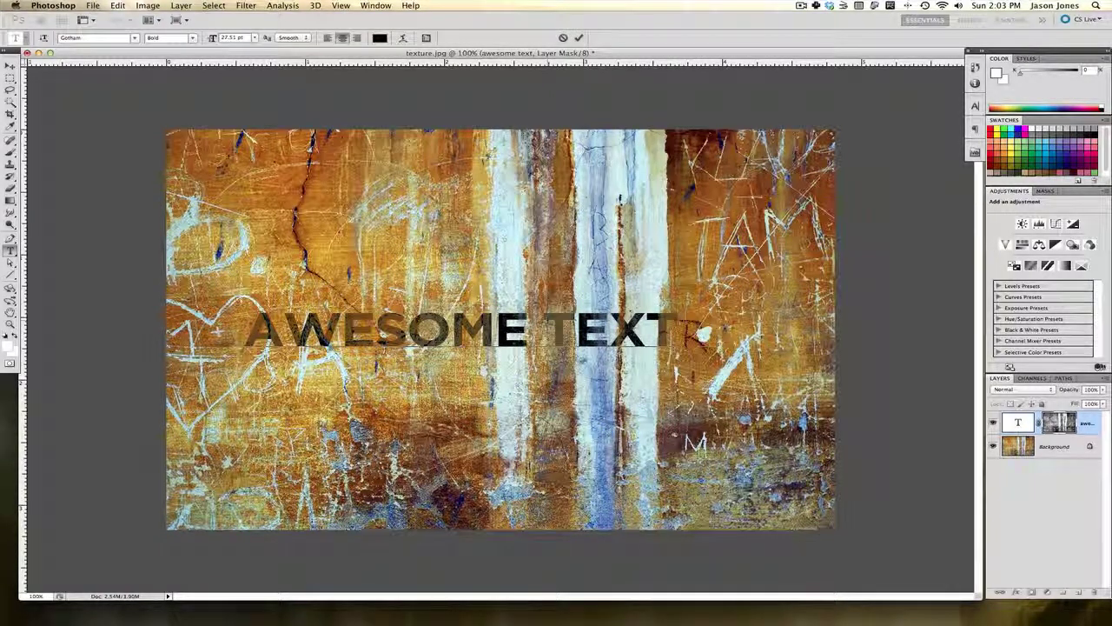
key(BackSpace)
click(578, 39)
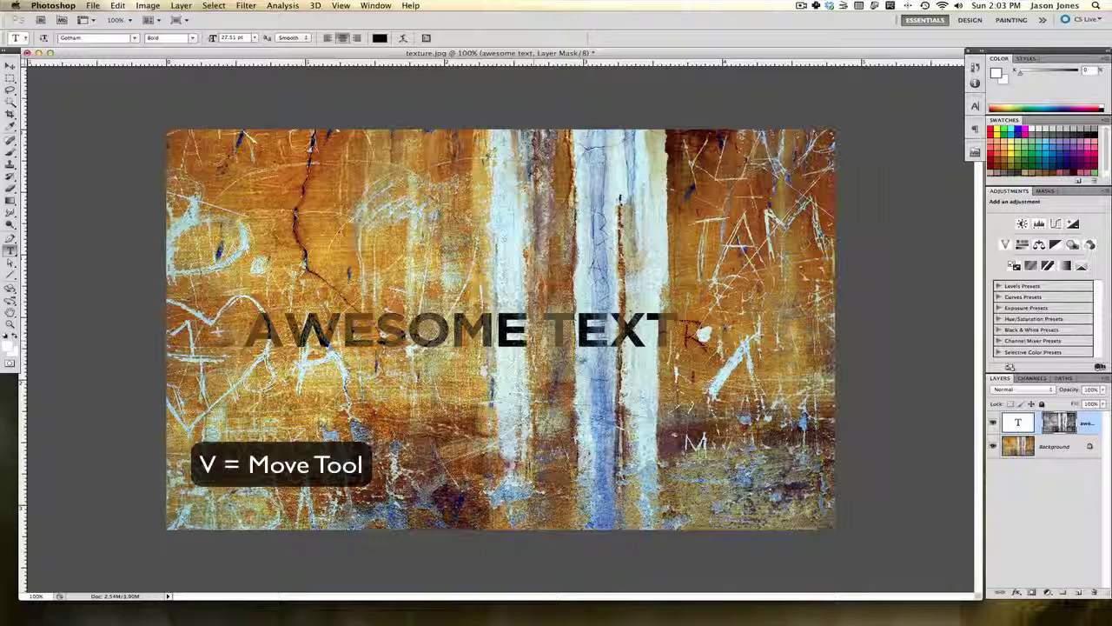
Nudge AWESOME TEXT lower on the wall with the Move tool.
key(v)
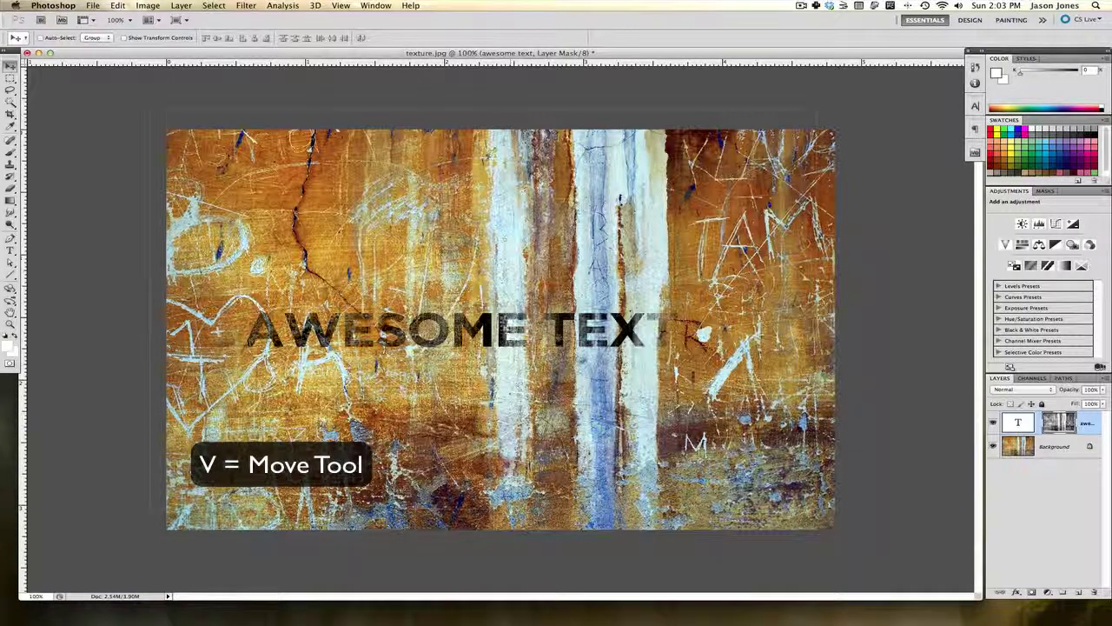
key(Left)
key(Left)
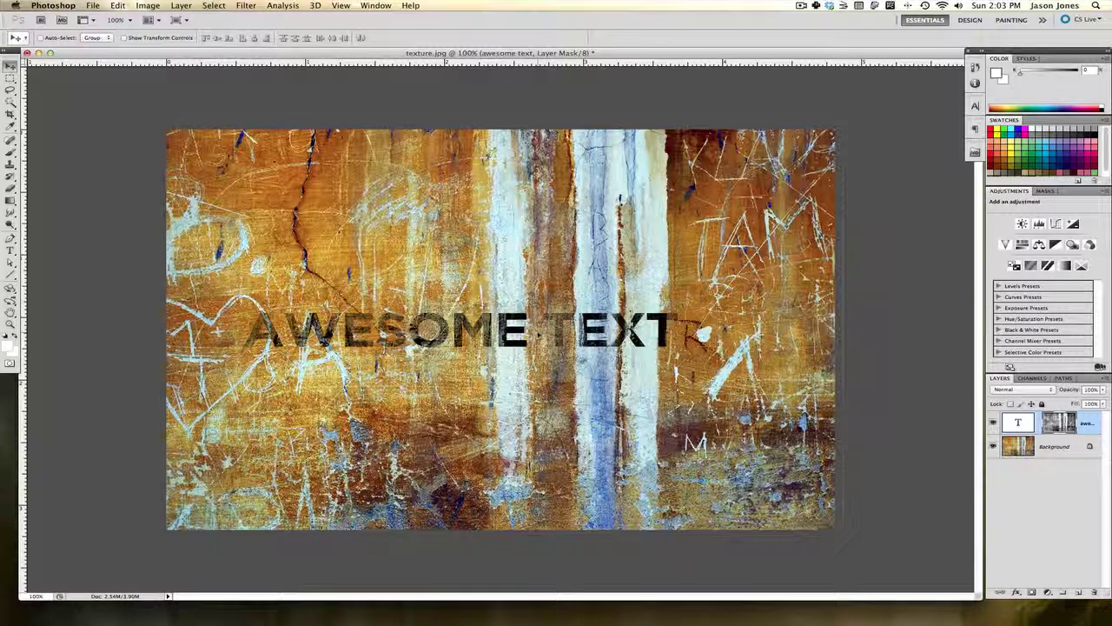
key(Left)
key(super+2)
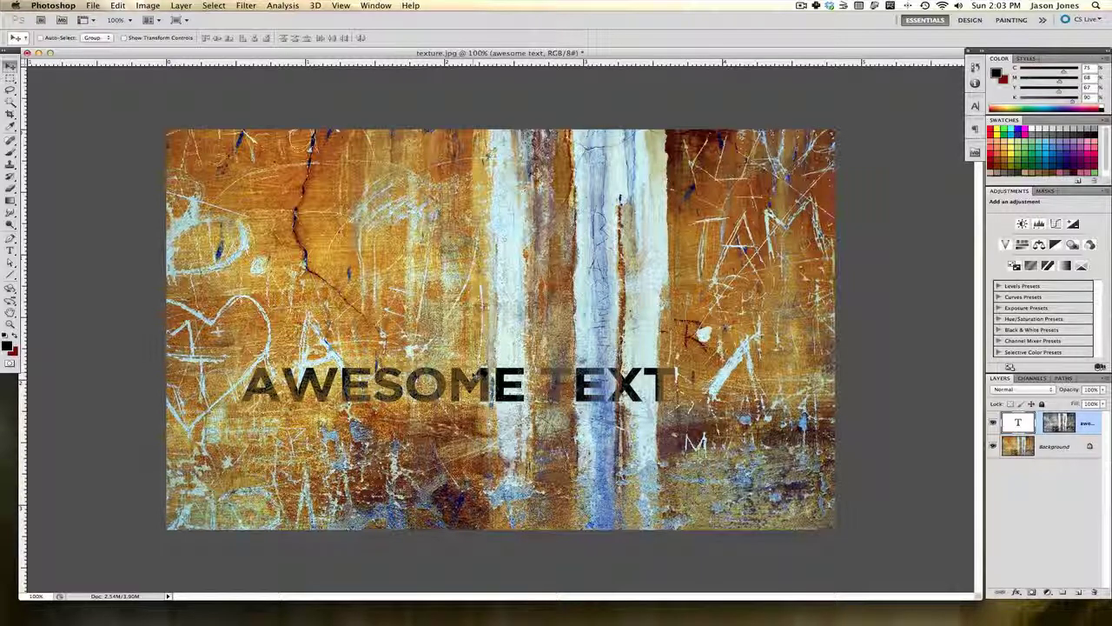
Select and copy the black flourish from flower.ai in Illustrator, then return to Photoshop.
key(super+Tab)
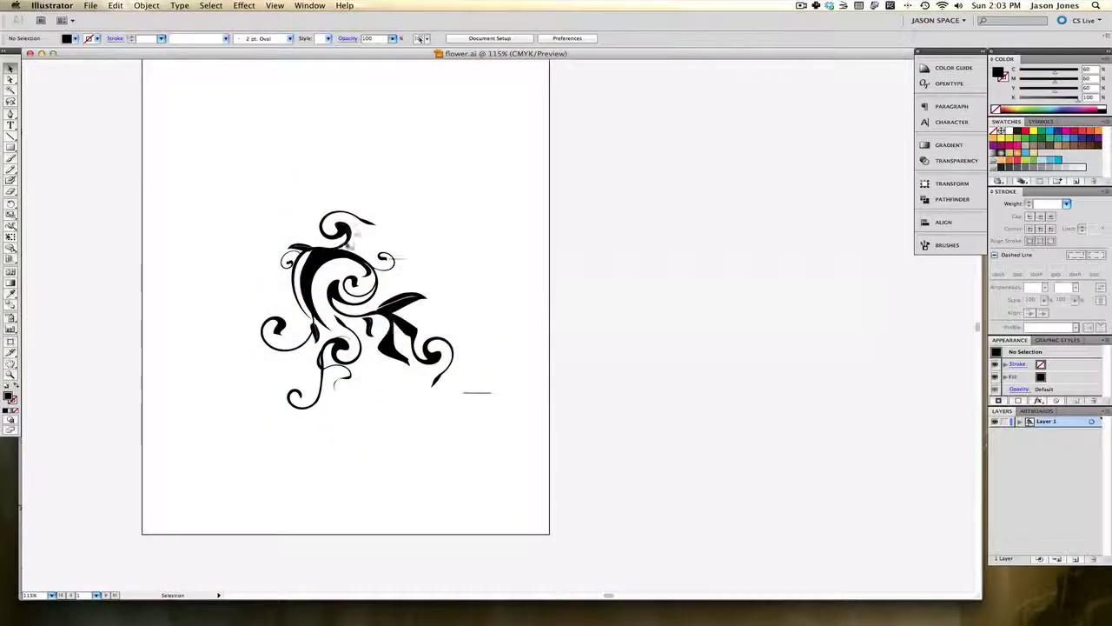
click(439, 374)
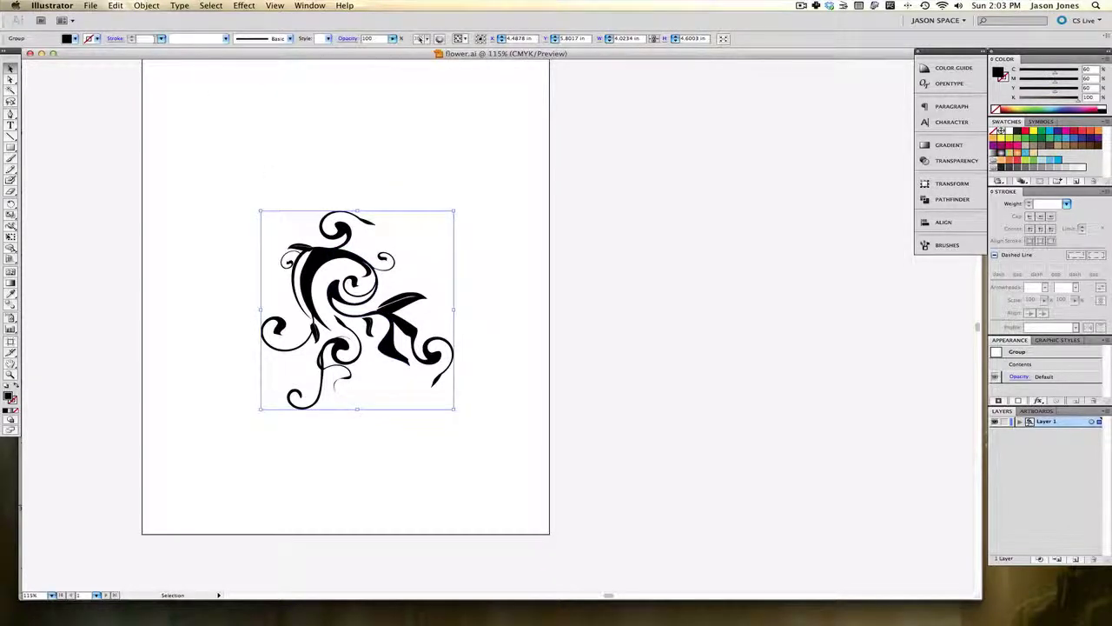
key(super+Tab)
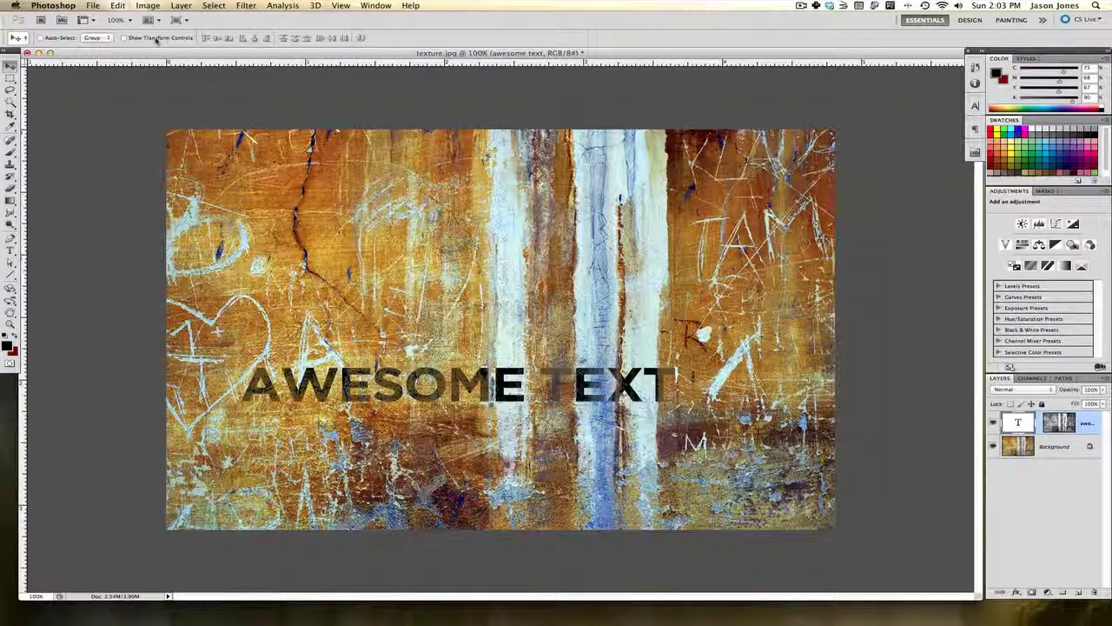
Paste the copied flourish into texture.jpg as a Smart Object.
key(super+v)
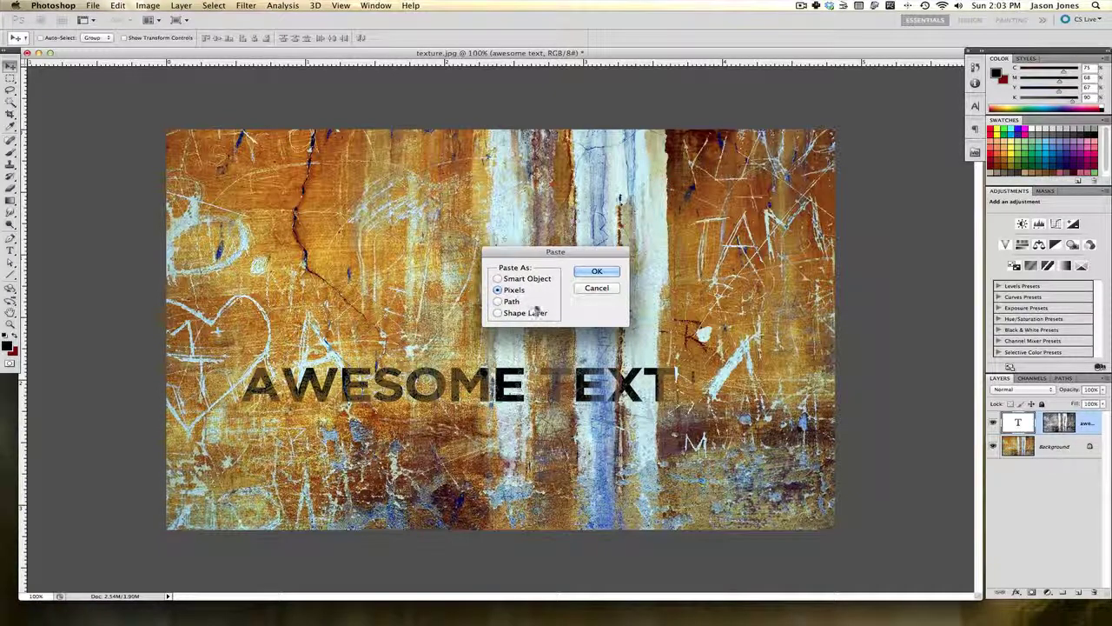
click(499, 278)
click(598, 272)
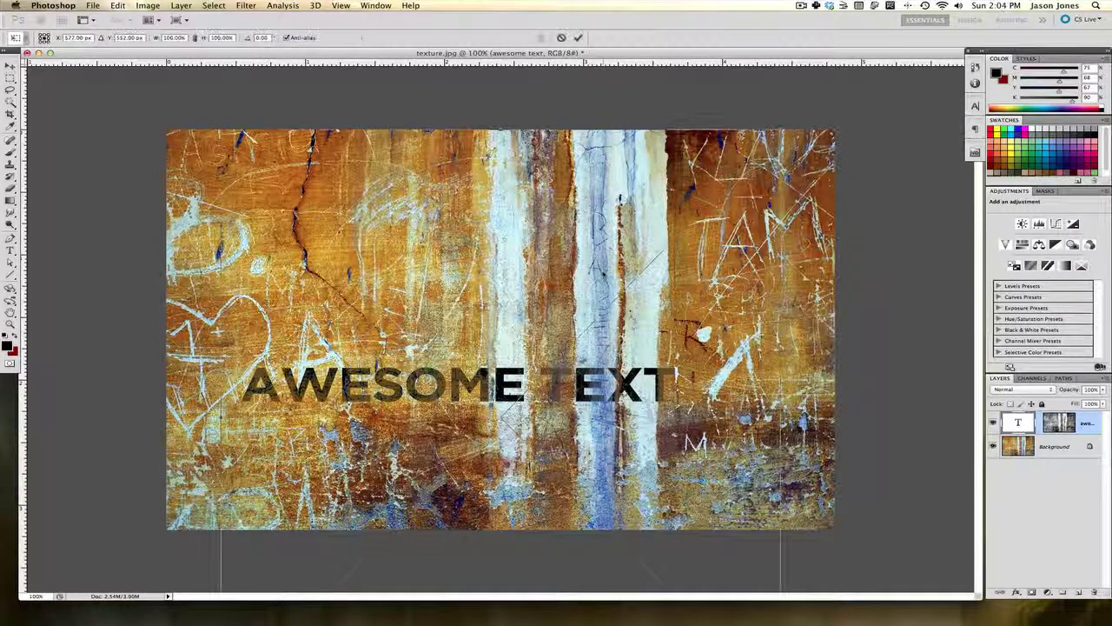
Scale the flourish to about 49% and place it in the upper-left of the wall.
drag(780, 111, 591, 326)
drag(515, 356, 436, 134)
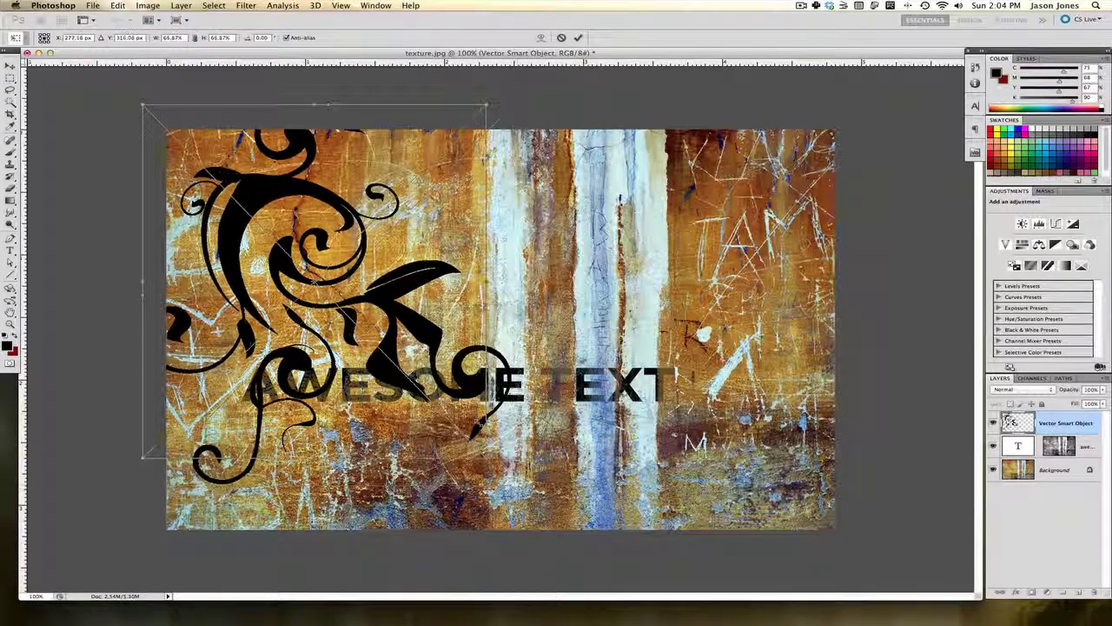
drag(487, 456, 418, 387)
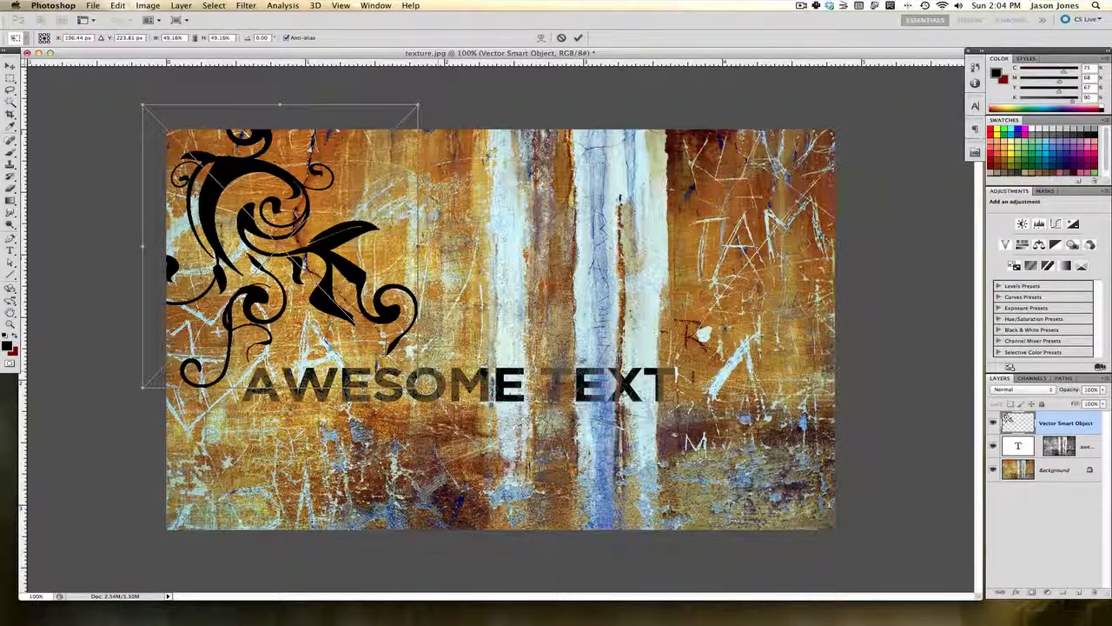
key(Return)
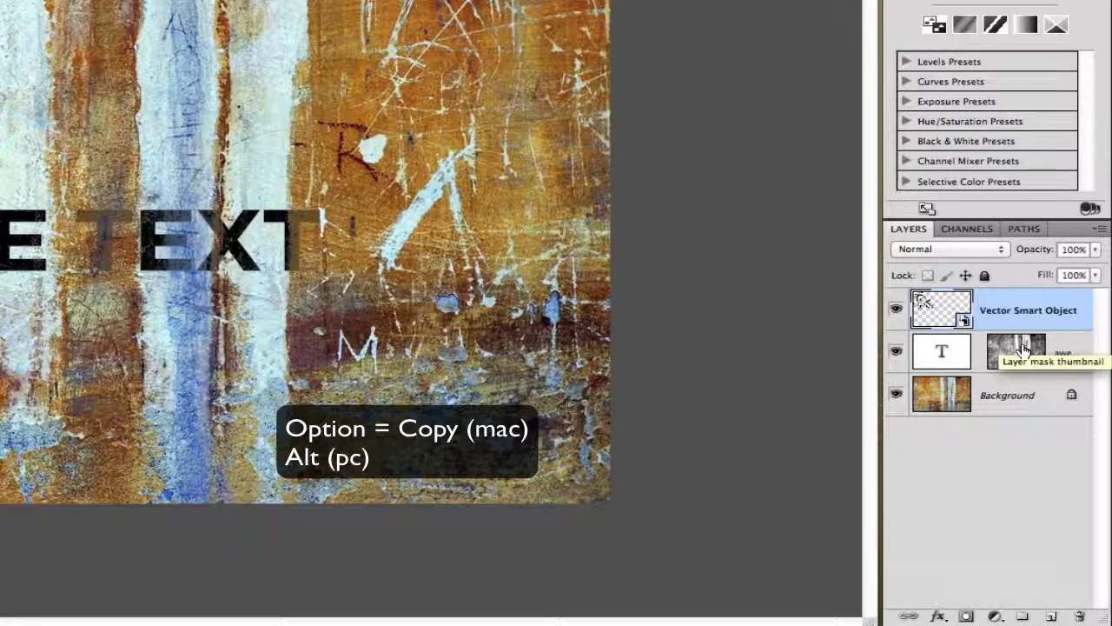
Alt-drag the text layer's grunge mask onto the Vector Smart Object flourish layer.
drag(1025, 349, 1026, 302)
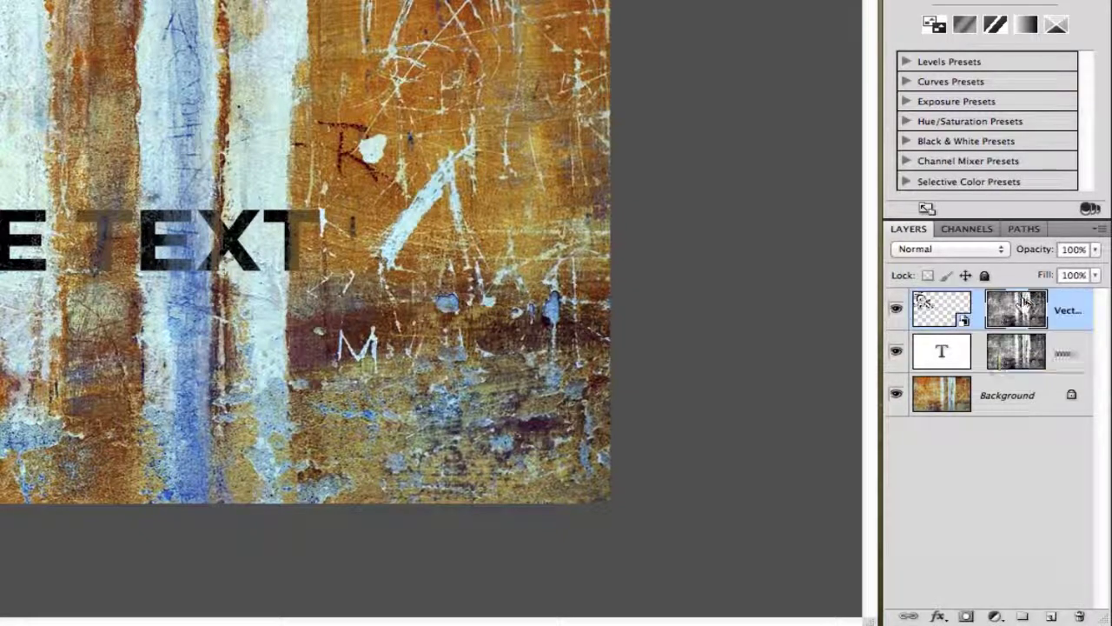